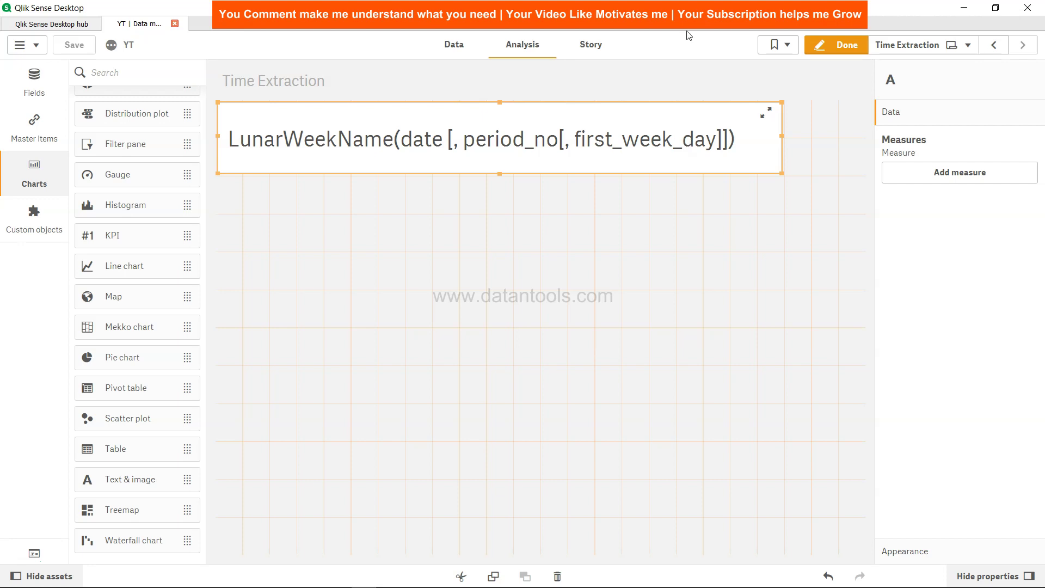
In the Date Functions load script, start a Lunar_week table below the TempTable load that loads all fields with *.
{"action": "left_click", "coordinate": [454, 45]}
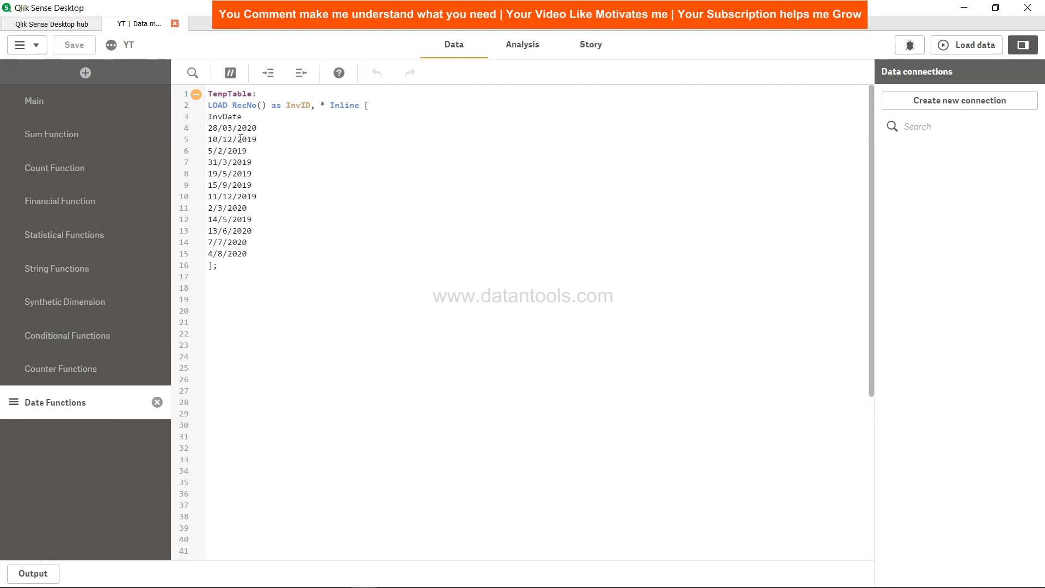
{"action": "left_click", "coordinate": [249, 264]}
{"action": "key", "text": "Return"}
{"action": "key", "text": "Return"}
{"action": "type", "text": "Lunar_week:"}
{"action": "key", "text": "Return"}
{"action": "key", "text": "Return"}
{"action": "type", "text": "Load "}
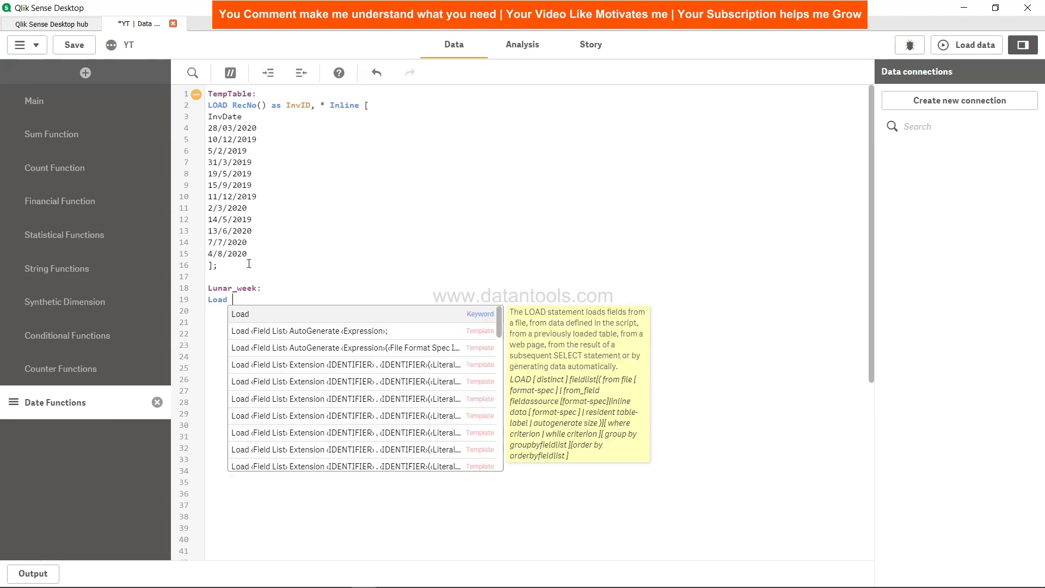
{"action": "type", "text": "*"}
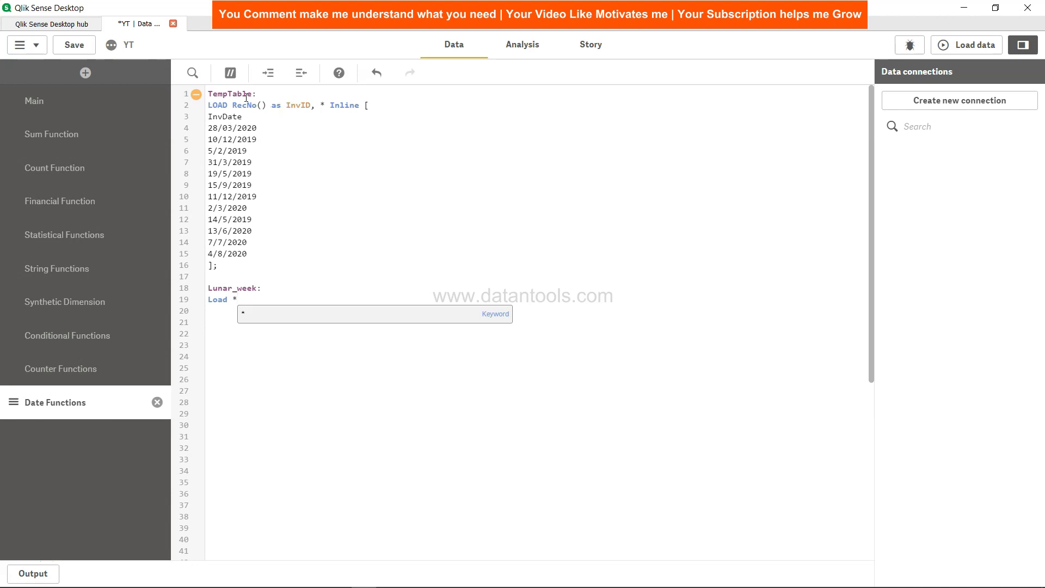
Add the calculated field LunarWeekName(InvDate) as Lunar_week_name to the Lunar_week load statement.
{"action": "type", "text": ", Lun"}
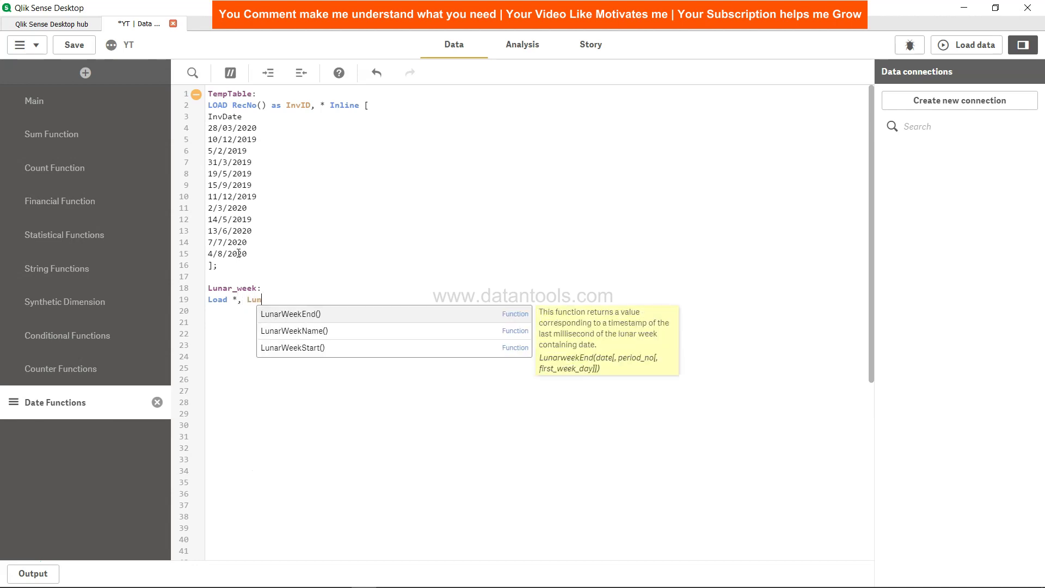
{"action": "key", "text": "Down"}
{"action": "key", "text": "Down"}
{"action": "key", "text": "Up"}
{"action": "key", "text": "Return"}
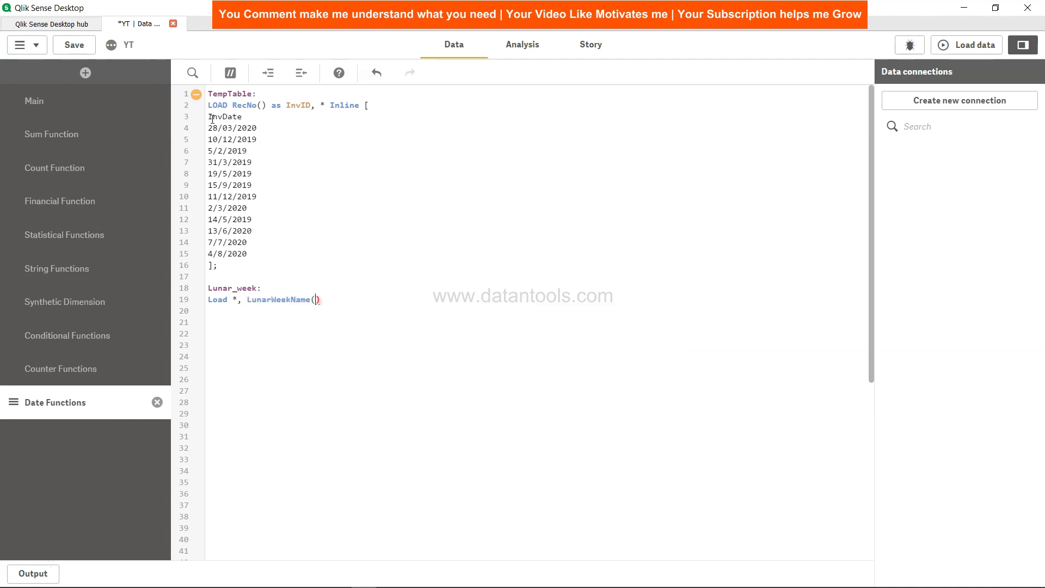
{"action": "type", "text": "InvDate) as Lunar_week_name "}
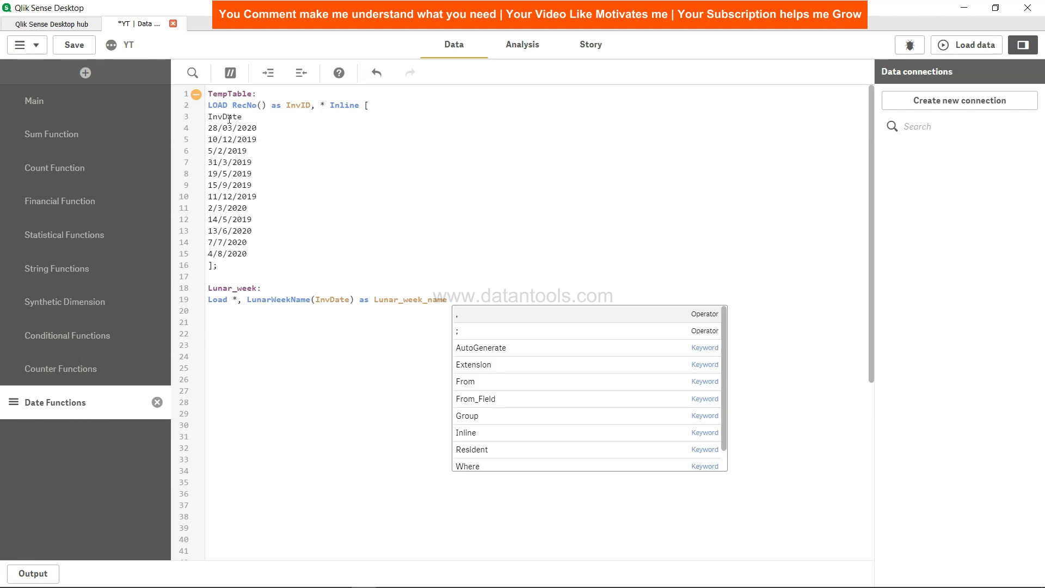
Complete the Lunar_week load statement so it reads its data from the resident TempTable.
{"action": "type", "text": "Resident"}
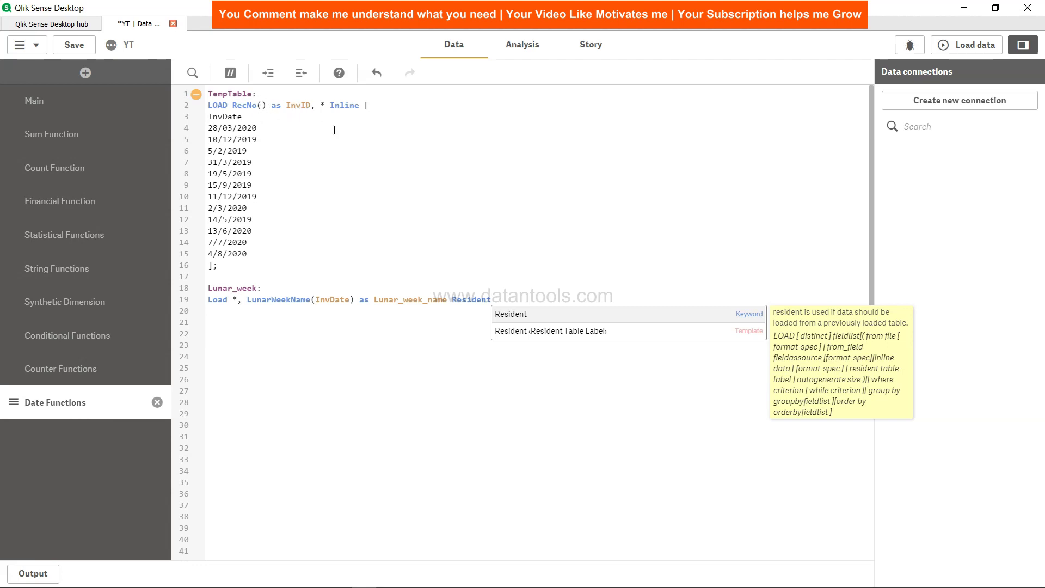
{"action": "key", "text": "Down"}
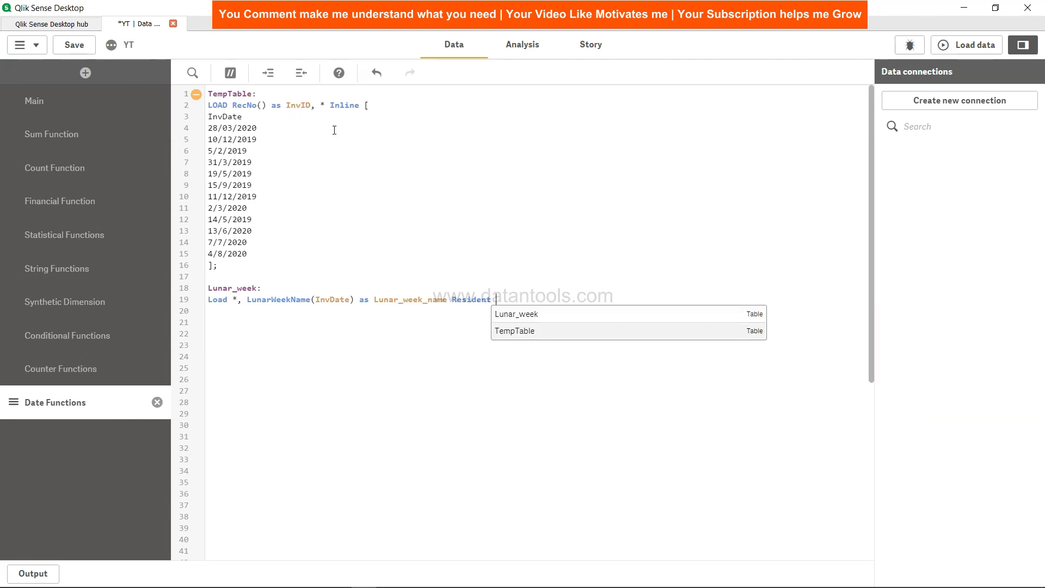
{"action": "key", "text": "Return"}
{"action": "type", "text": ";"}
Add a Drop Table statement for TempTable below the Lunar_week load.
{"action": "key", "text": "Return"}
{"action": "key", "text": "Return"}
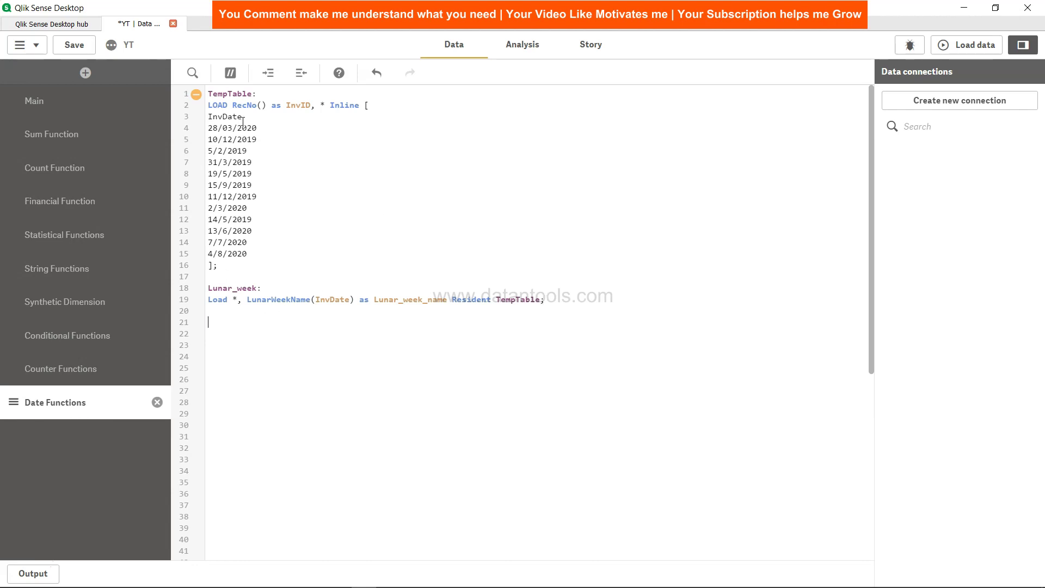
{"action": "type", "text": "Drop Table "}
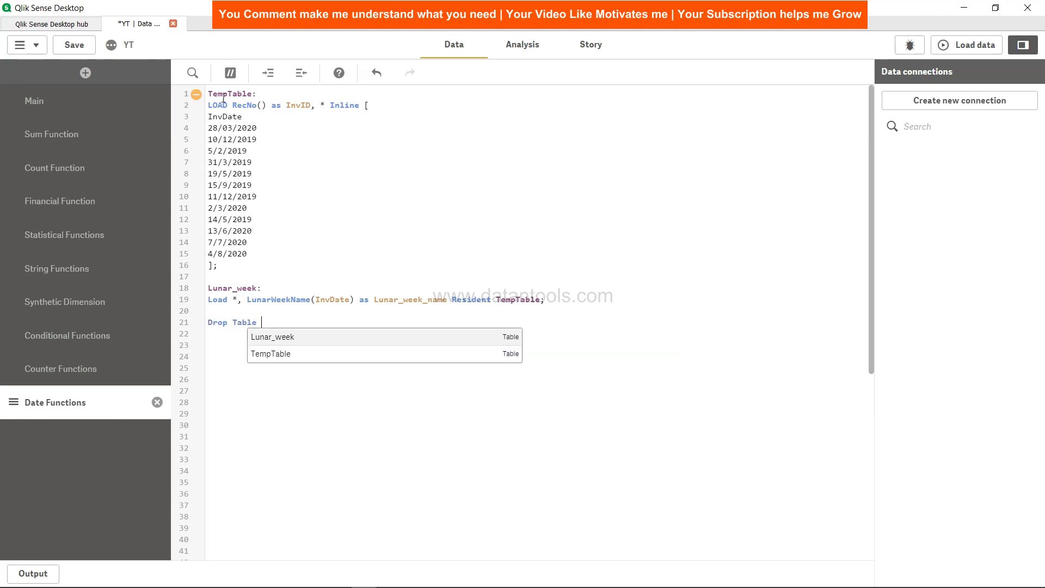
{"action": "type", "text": "TempTable;"}
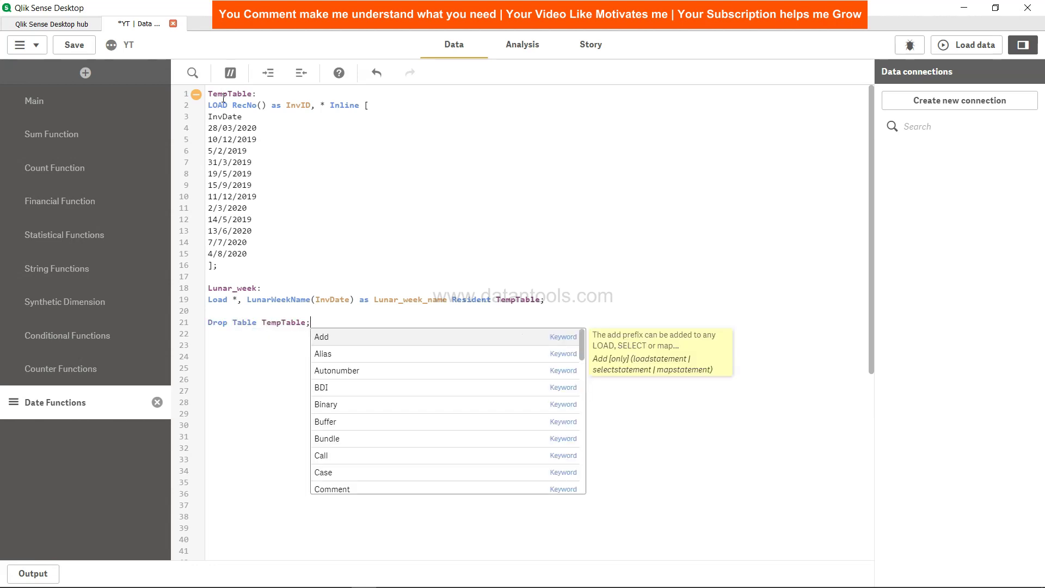
Save the script and load the data, closing the progress report once loading is complete.
{"action": "left_click", "coordinate": [74, 44]}
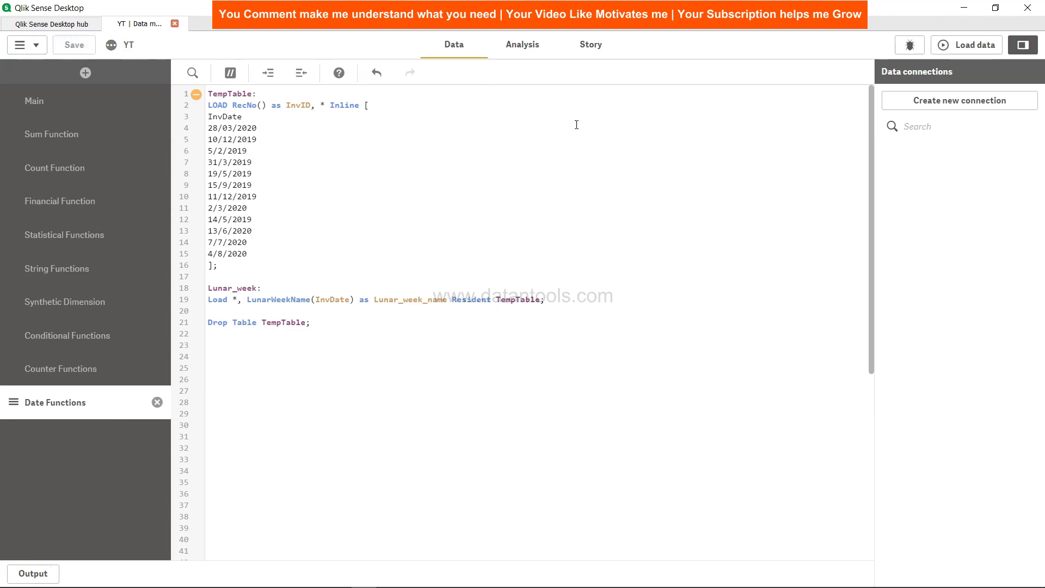
{"action": "left_click", "coordinate": [978, 44]}
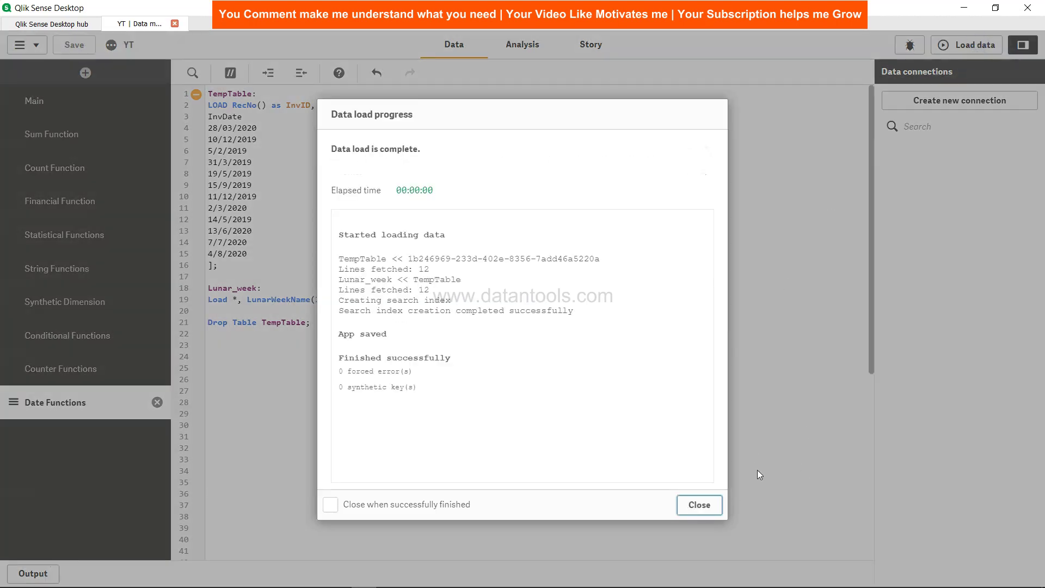
{"action": "left_click", "coordinate": [716, 506]}
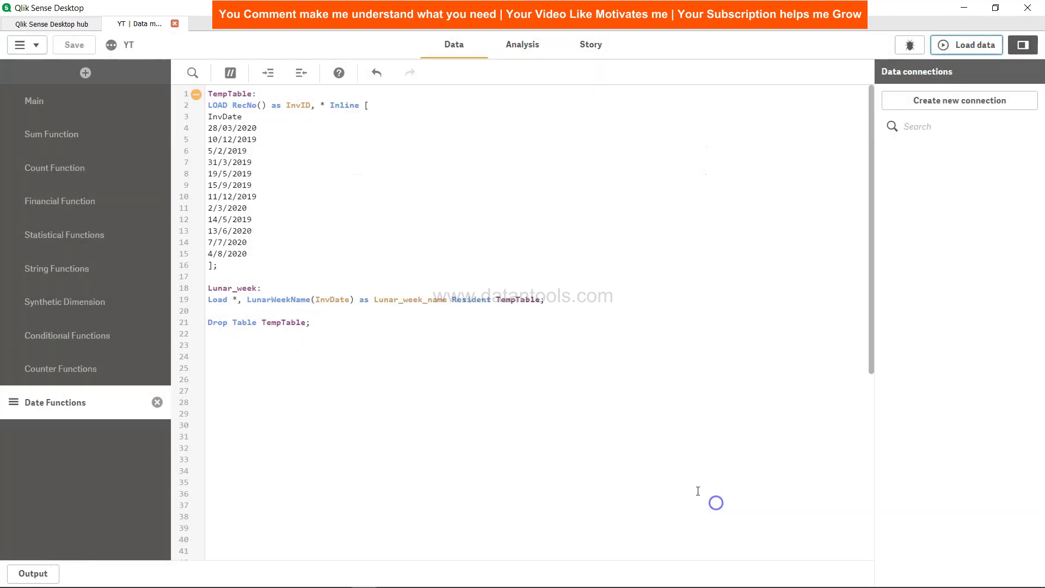
Add a table with the InvDate dimension below the formula text on the Time Extraction sheet, and extend it downward to fit all rows.
{"action": "left_click", "coordinate": [528, 51]}
{"action": "scroll", "coordinate": [153, 468], "scroll_direction": "down", "scroll_amount": 3}
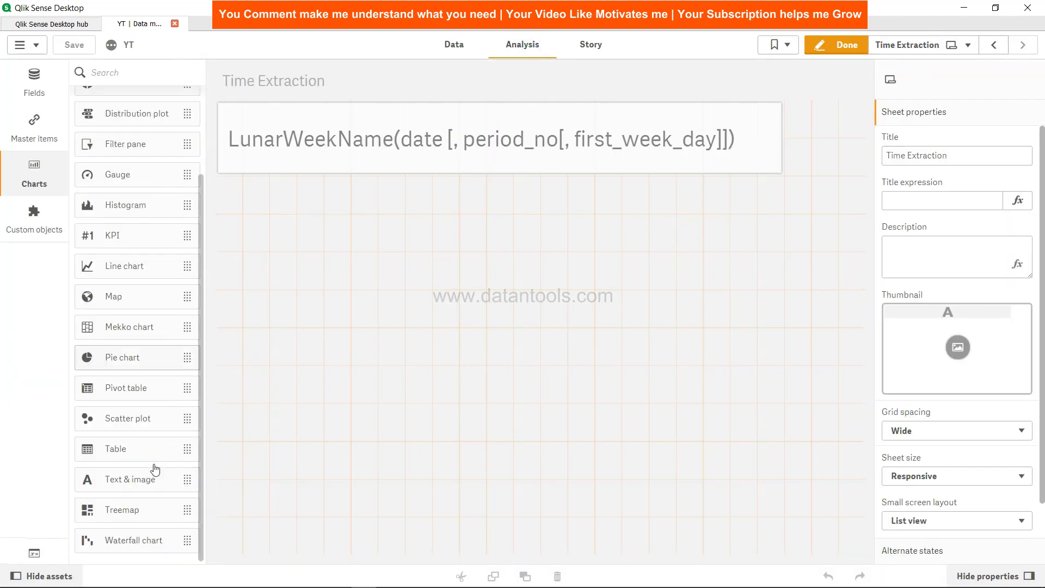
{"action": "left_click_drag", "start_coordinate": [144, 457], "coordinate": [305, 263]}
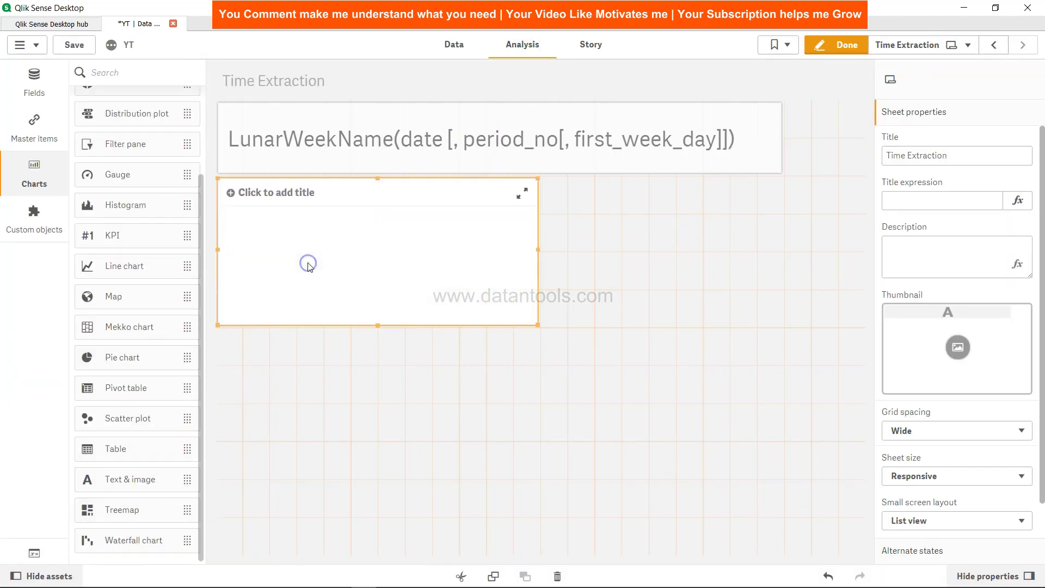
{"action": "left_click", "coordinate": [386, 259]}
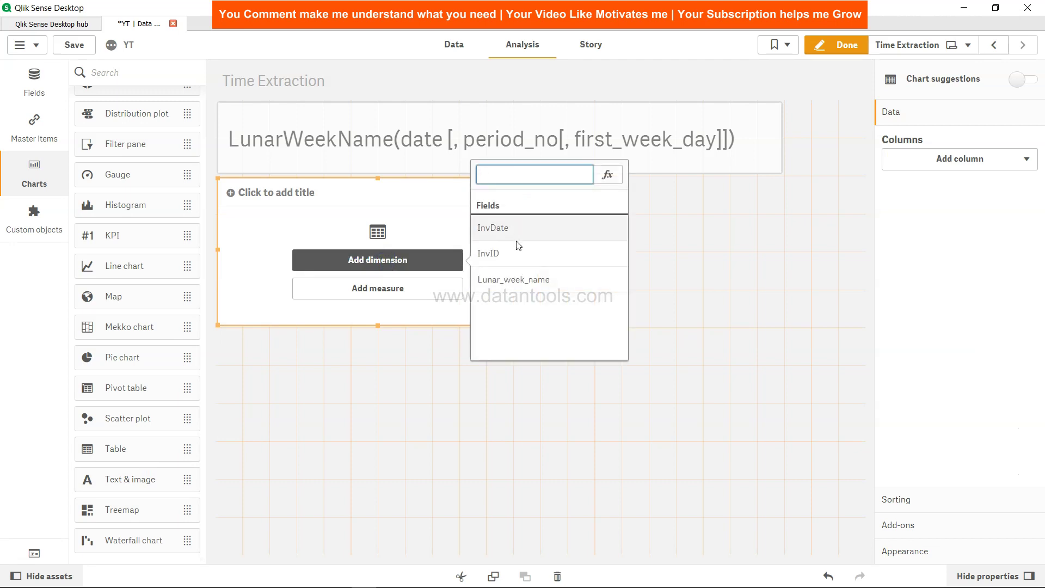
{"action": "left_click", "coordinate": [526, 228]}
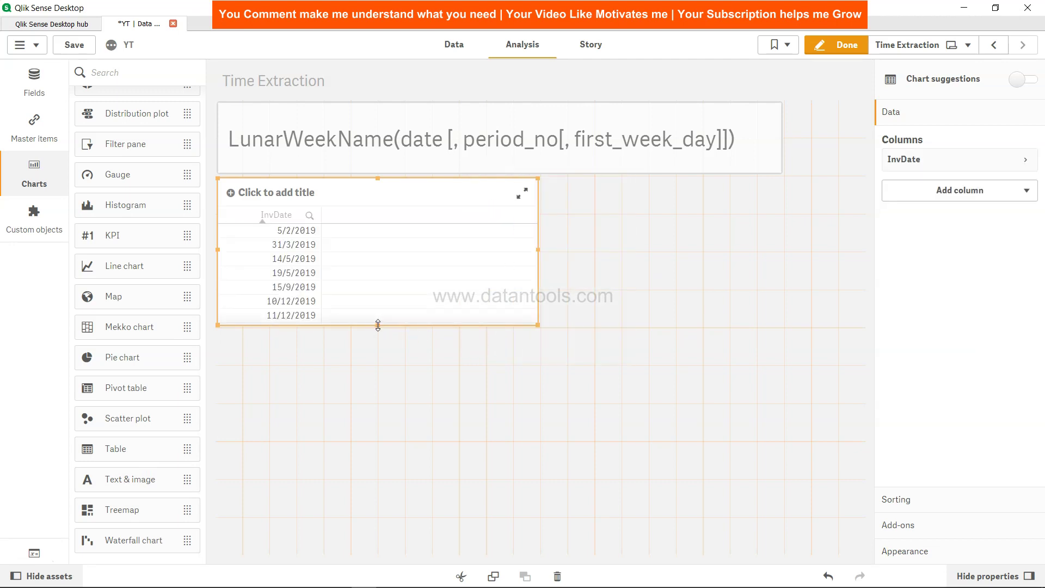
{"action": "left_click_drag", "start_coordinate": [377, 325], "coordinate": [393, 447]}
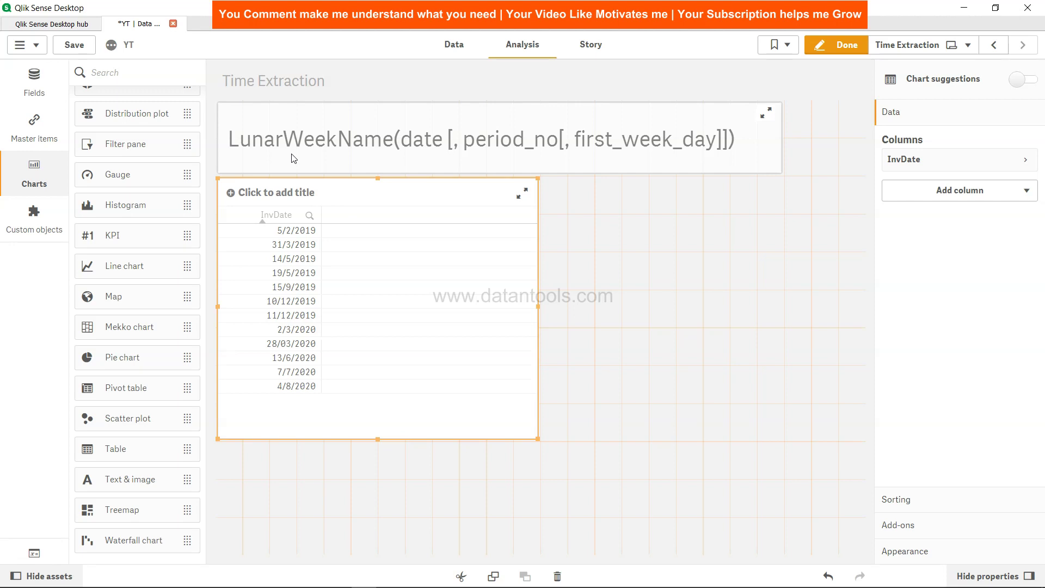
Add Lunar_week_name as a second dimension column in the table.
{"action": "left_click", "coordinate": [963, 191]}
{"action": "left_click", "coordinate": [965, 221]}
{"action": "left_click", "coordinate": [941, 328]}
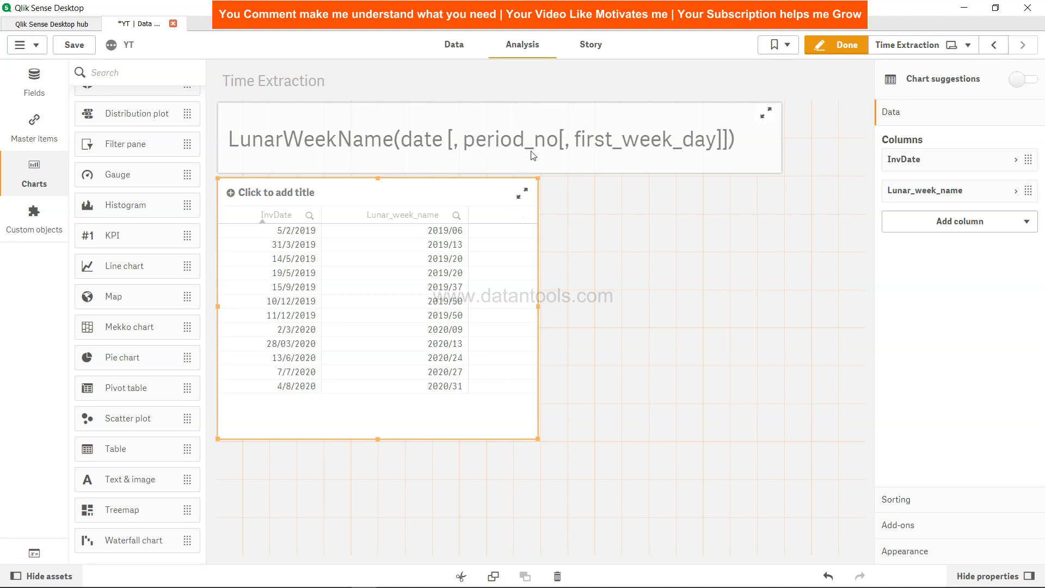
Add a period_no of -1 to the LunarWeekName call in the script, and reload the data to compare the week names on the sheet.
{"action": "left_click", "coordinate": [452, 46]}
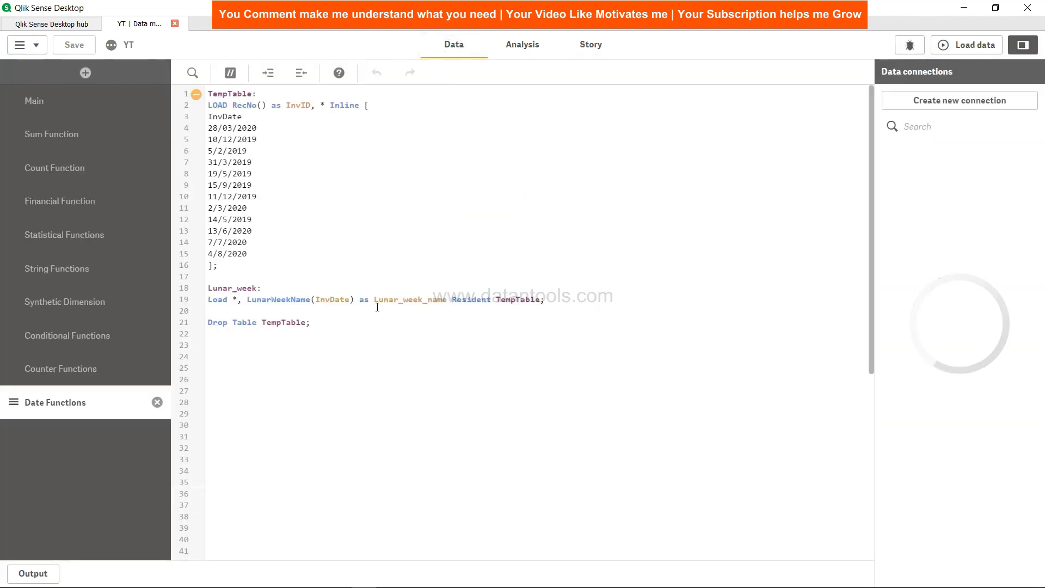
{"action": "left_click", "coordinate": [353, 300]}
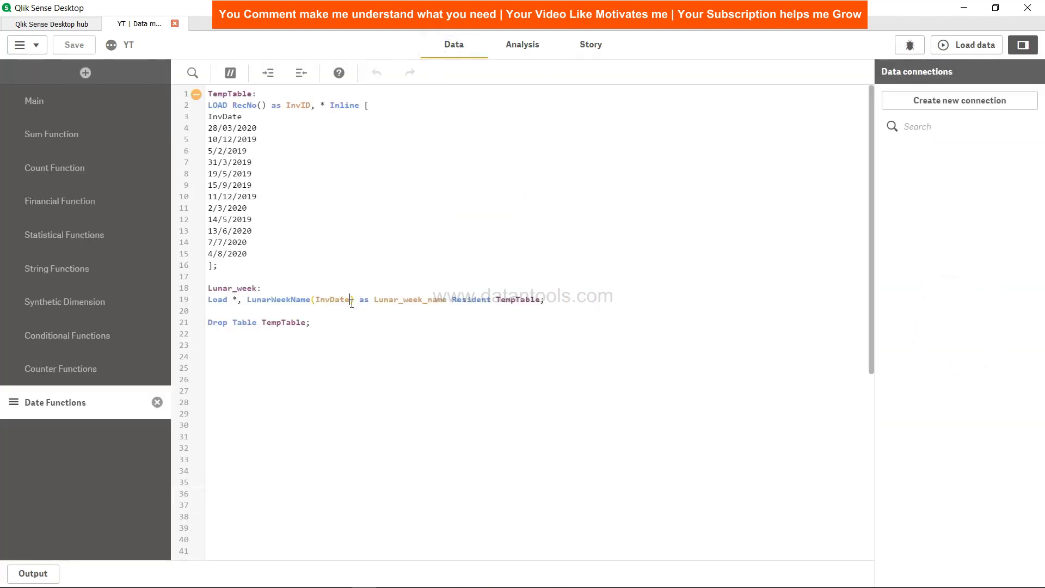
{"action": "type", "text": ","}
{"action": "type", "text": "-1"}
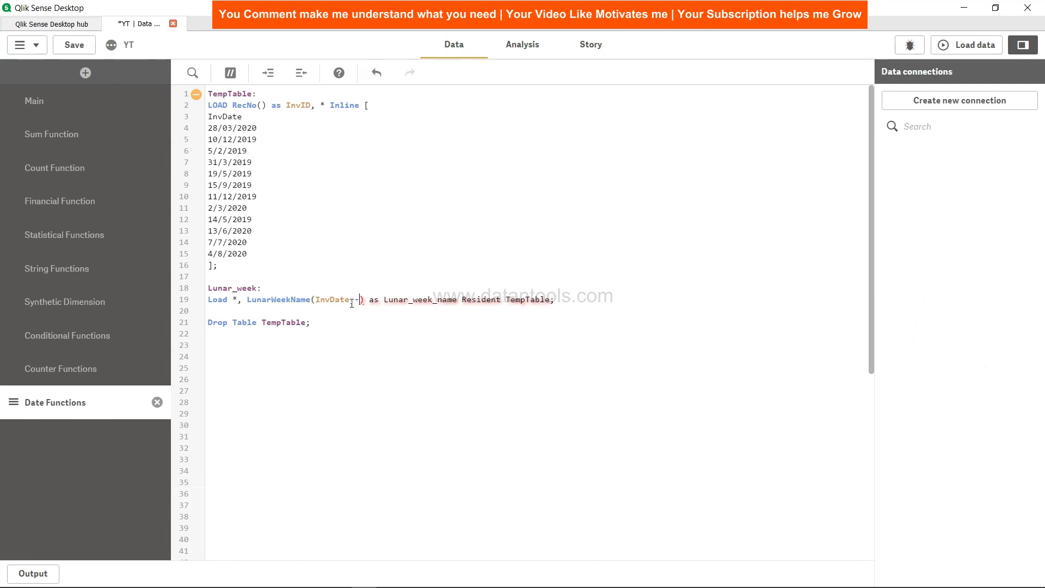
{"action": "left_click", "coordinate": [71, 45]}
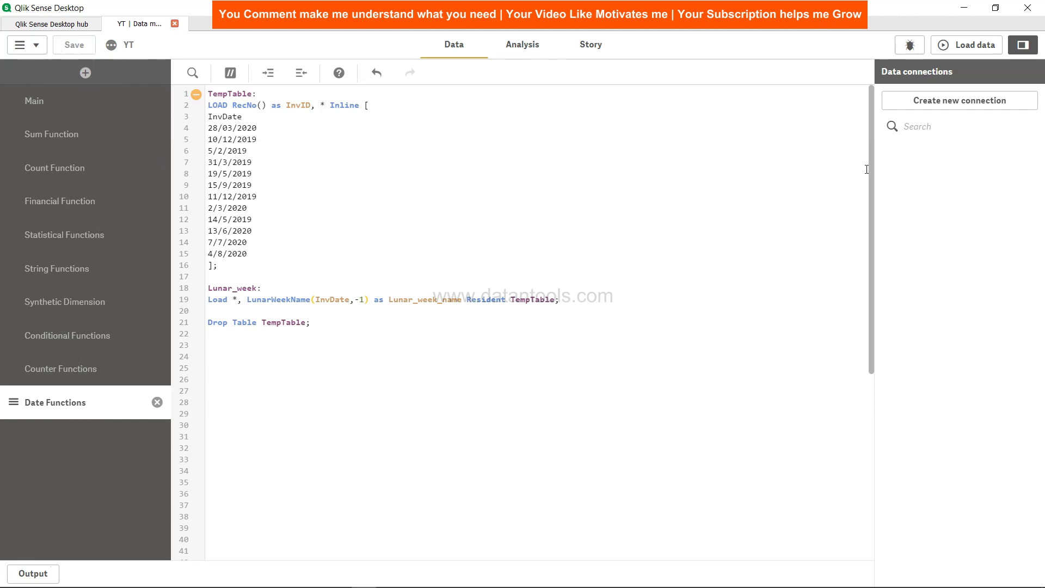
{"action": "left_click", "coordinate": [968, 44]}
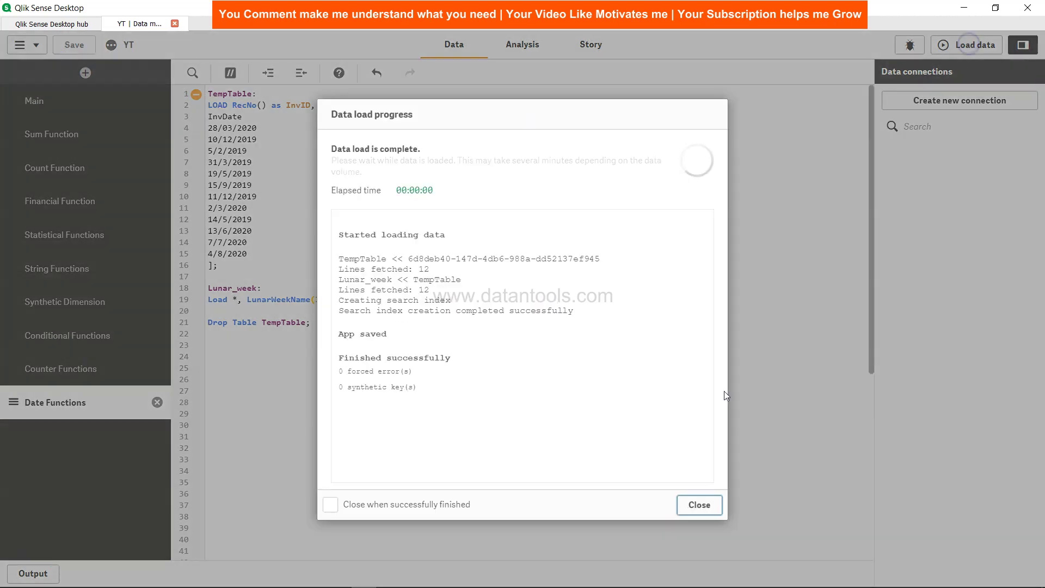
{"action": "left_click", "coordinate": [705, 506]}
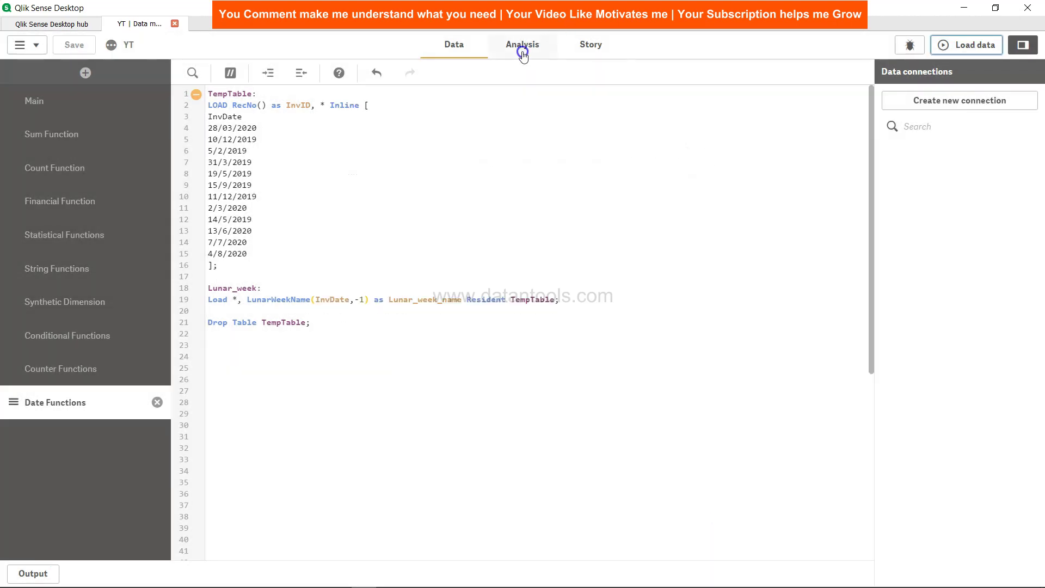
{"action": "left_click", "coordinate": [523, 45]}
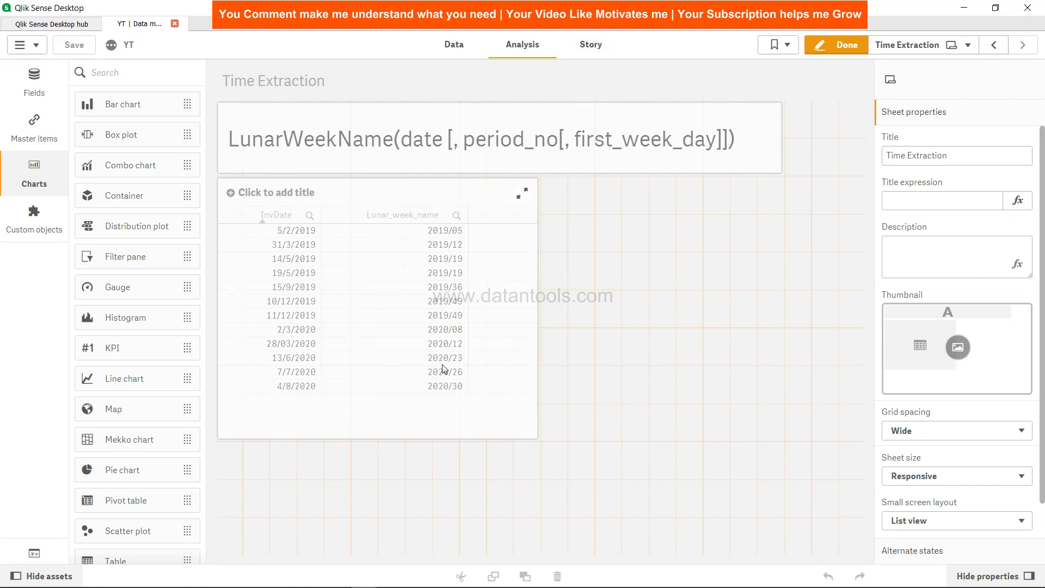
Change the LunarWeekName period_no to 1 in the script, and reload the data to compare the week names on the sheet.
{"action": "left_click", "coordinate": [459, 46]}
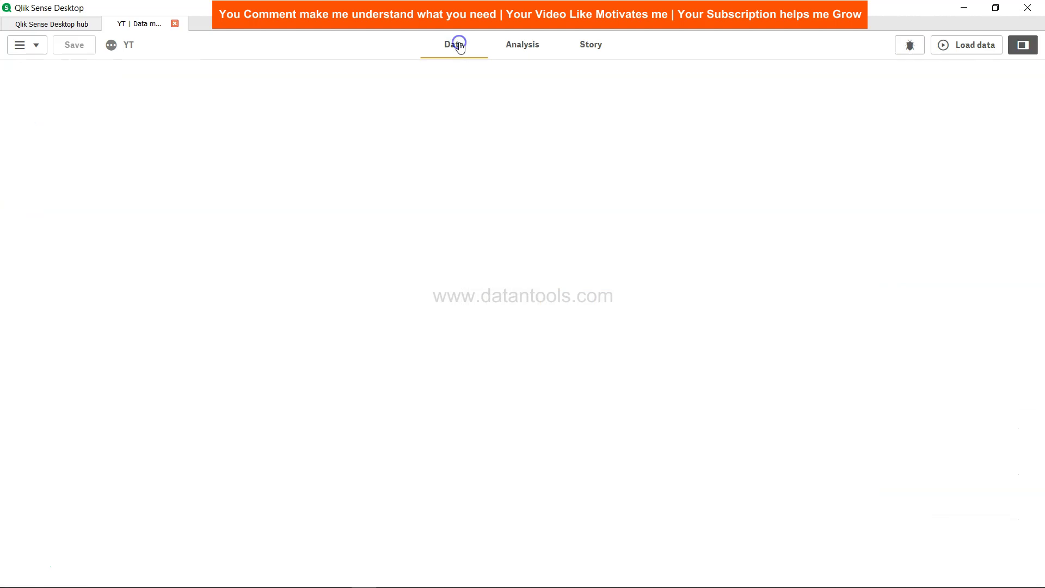
{"action": "left_click", "coordinate": [363, 298]}
{"action": "key", "text": "BackSpace"}
{"action": "key", "text": "BackSpace"}
{"action": "type", "text": "1"}
{"action": "left_click", "coordinate": [82, 45]}
{"action": "left_click", "coordinate": [961, 45]}
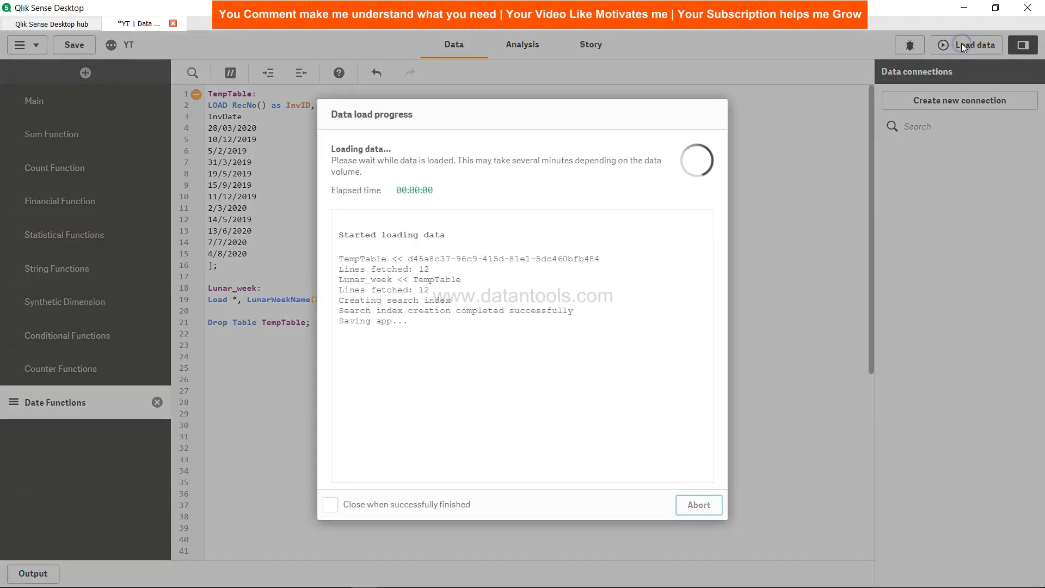
{"action": "left_click", "coordinate": [699, 505]}
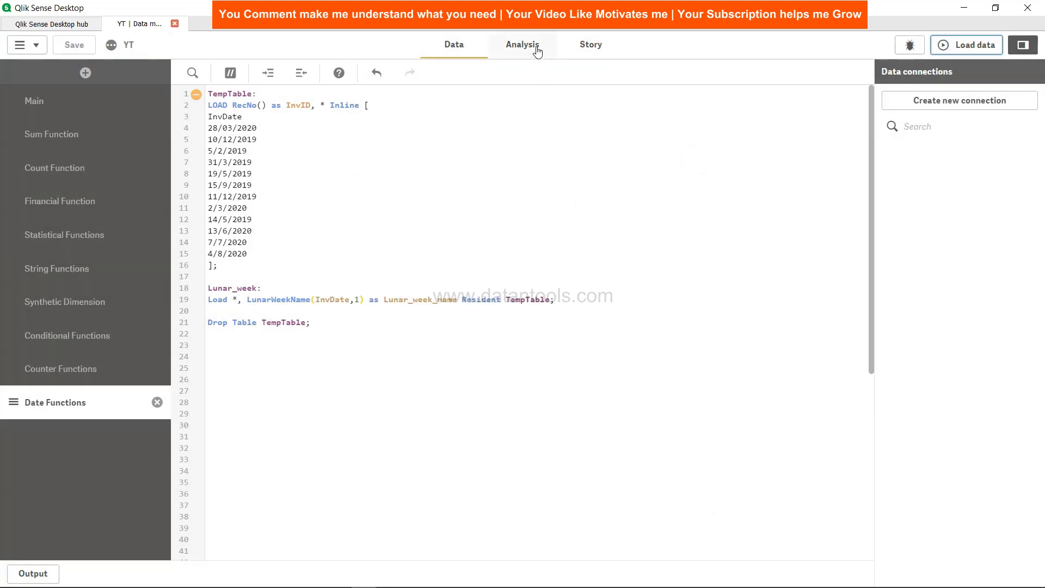
{"action": "left_click", "coordinate": [536, 49]}
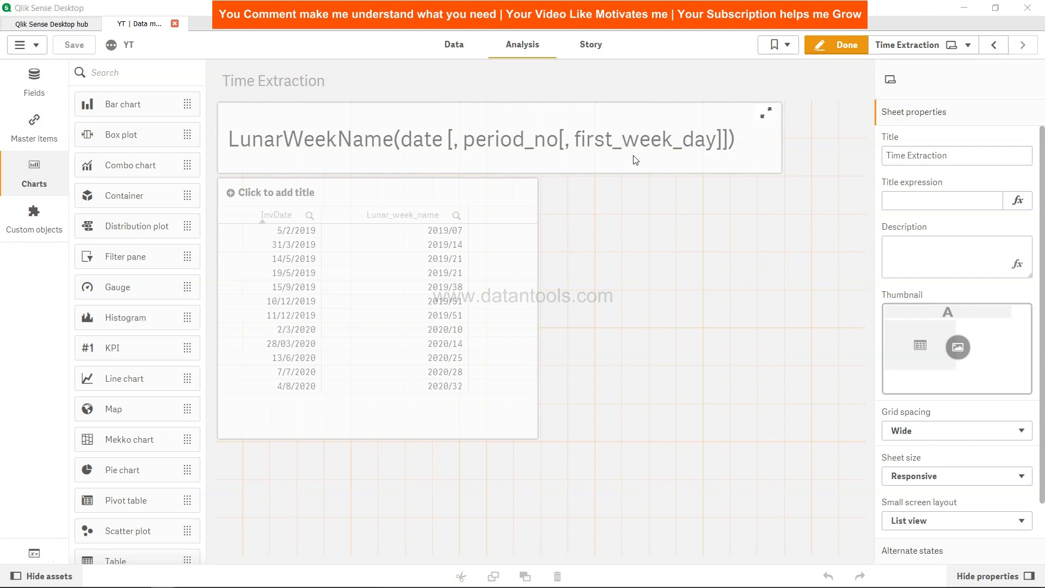
Set the LunarWeekName period_no to 0 with a first_week_day of 3 in the load script, and save it.
{"action": "left_click", "coordinate": [459, 46]}
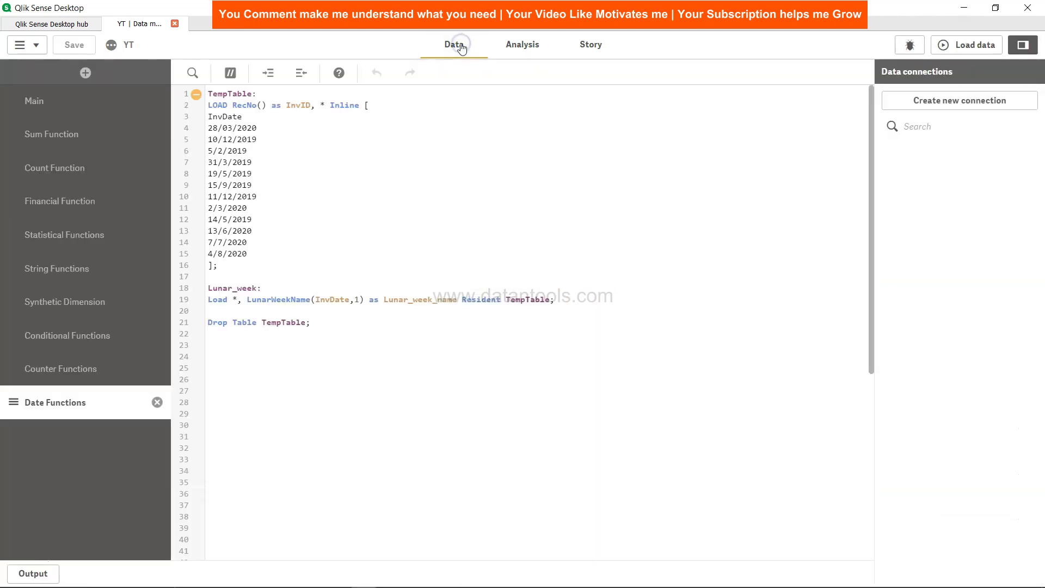
{"action": "left_click", "coordinate": [359, 300]}
{"action": "key", "text": "BackSpace"}
{"action": "type", "text": "0,"}
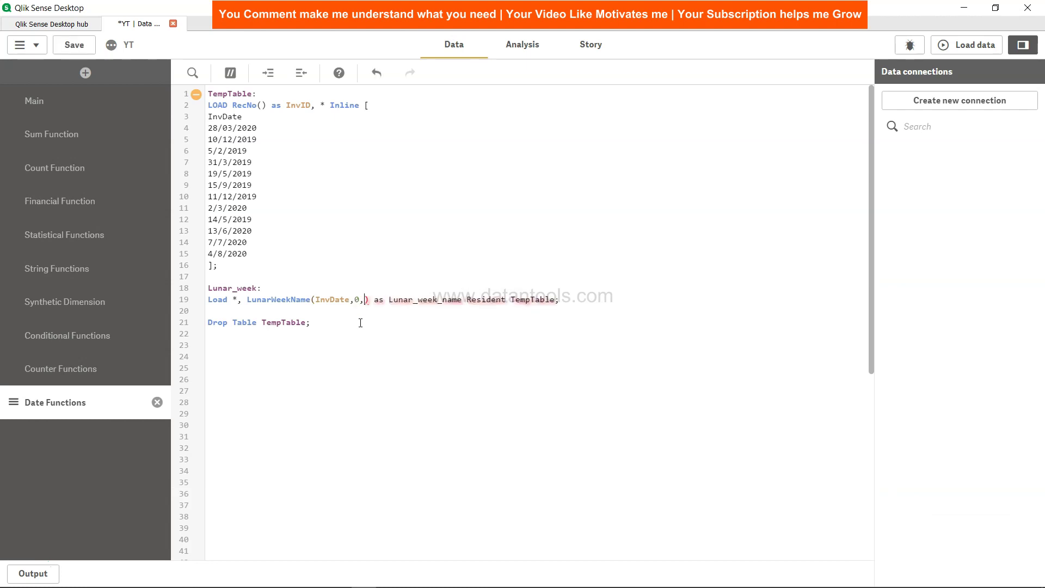
{"action": "type", "text": "3"}
{"action": "left_click", "coordinate": [76, 46]}
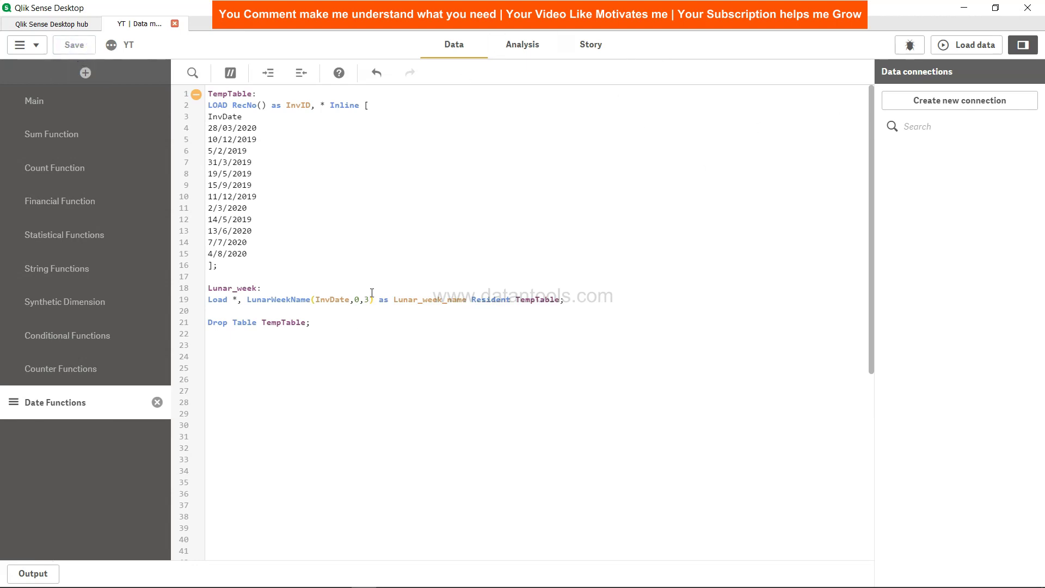
Duplicate the LunarWeekName field expression in the Lunar_week load, and remove the 0 and 3 arguments from the copy.
{"action": "left_click_drag", "start_coordinate": [246, 299], "coordinate": [468, 300]}
{"action": "key", "text": "ctrl+c"}
{"action": "left_click", "coordinate": [468, 299]}
{"action": "key", "text": "ctrl+v"}
{"action": "left_click", "coordinate": [594, 301]}
{"action": "key", "text": "BackSpace"}
{"action": "key", "text": "BackSpace"}
{"action": "key", "text": "BackSpace"}
{"action": "key", "text": "BackSpace"}
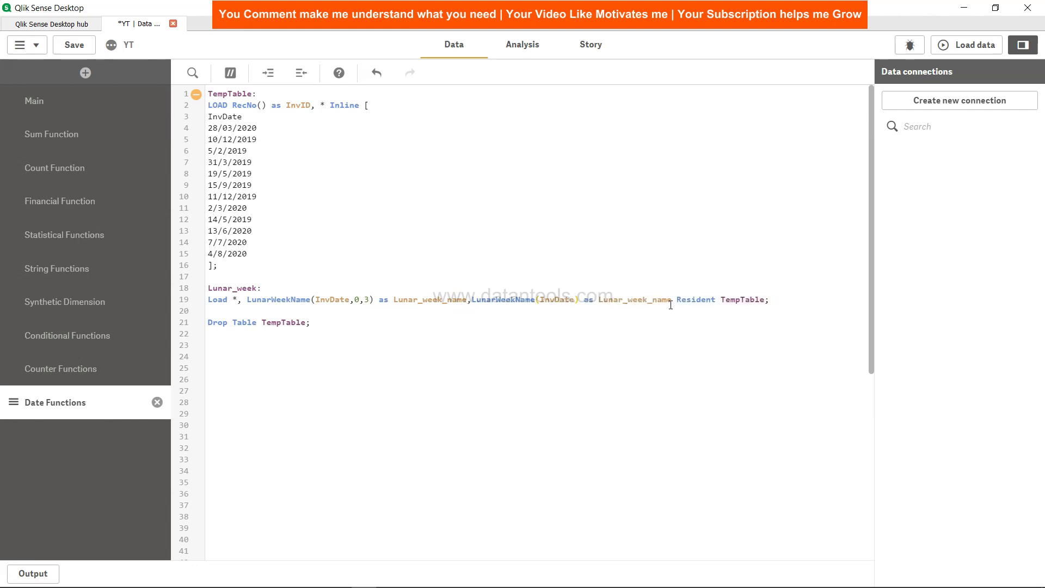
Rename the second LunarWeekName field's alias to Lunar_week_name2 in the Lunar_week load, save the script and reload the data.
{"action": "left_click", "coordinate": [468, 298]}
{"action": "left_click", "coordinate": [672, 299]}
{"action": "type", "text": "2"}
{"action": "left_click", "coordinate": [75, 45]}
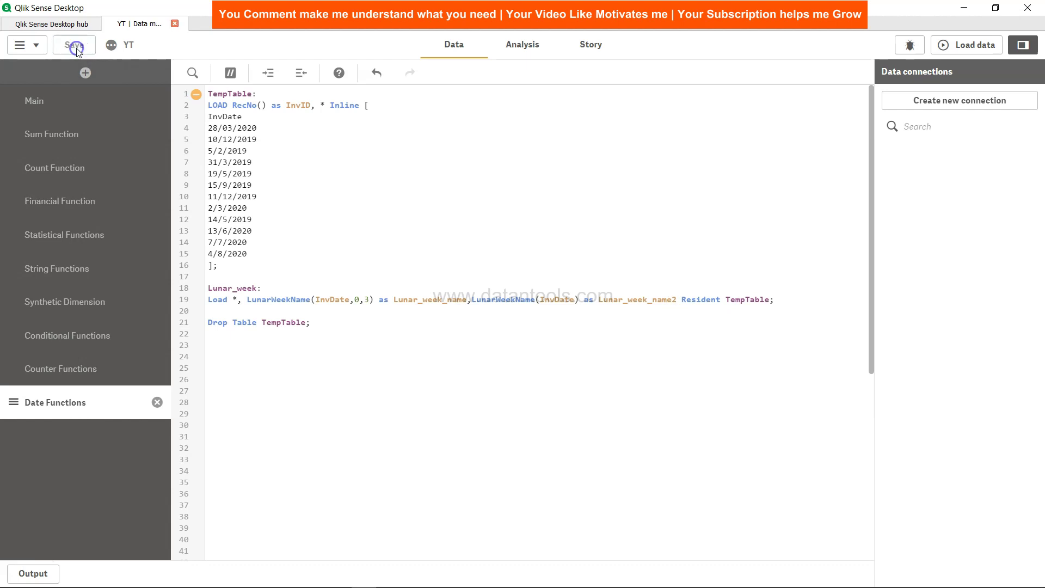
{"action": "left_click", "coordinate": [974, 48]}
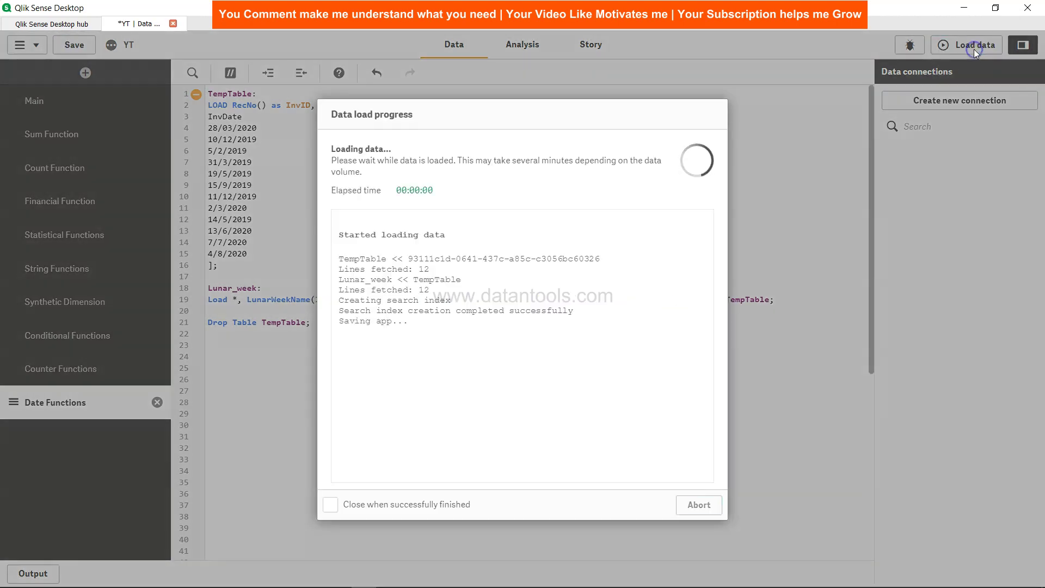
{"action": "left_click", "coordinate": [697, 502]}
Add Lunar_week_name2 as a dimension column to the InvDate table on the Time Extraction sheet.
{"action": "left_click", "coordinate": [521, 45]}
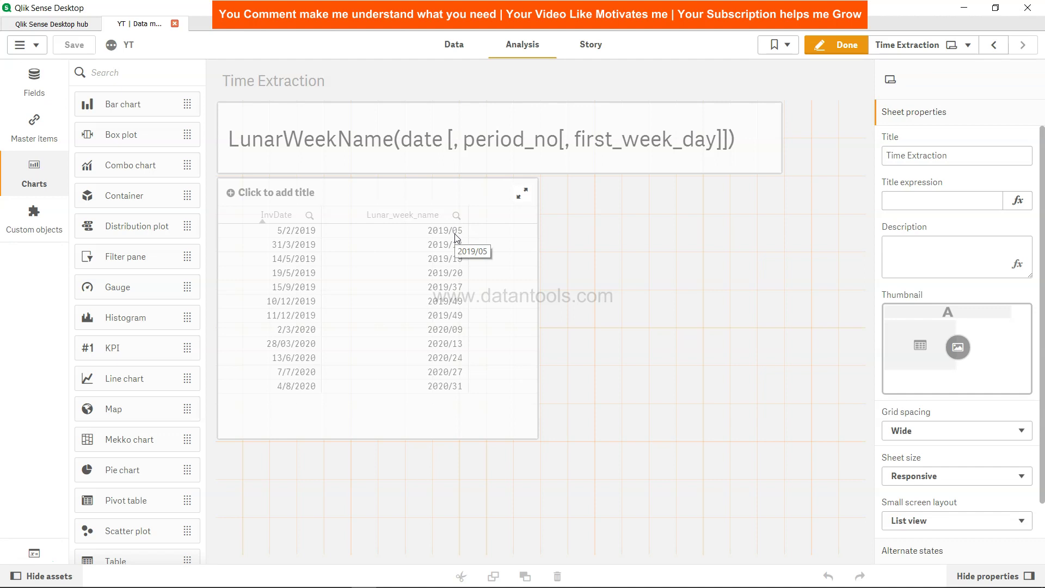
{"action": "left_click", "coordinate": [460, 46]}
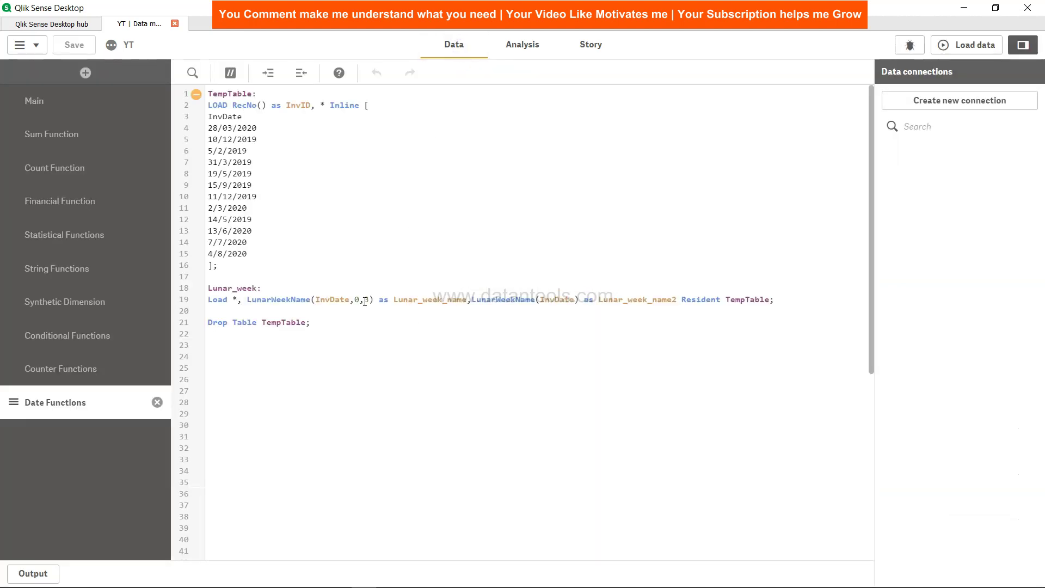
{"action": "left_click", "coordinate": [517, 45]}
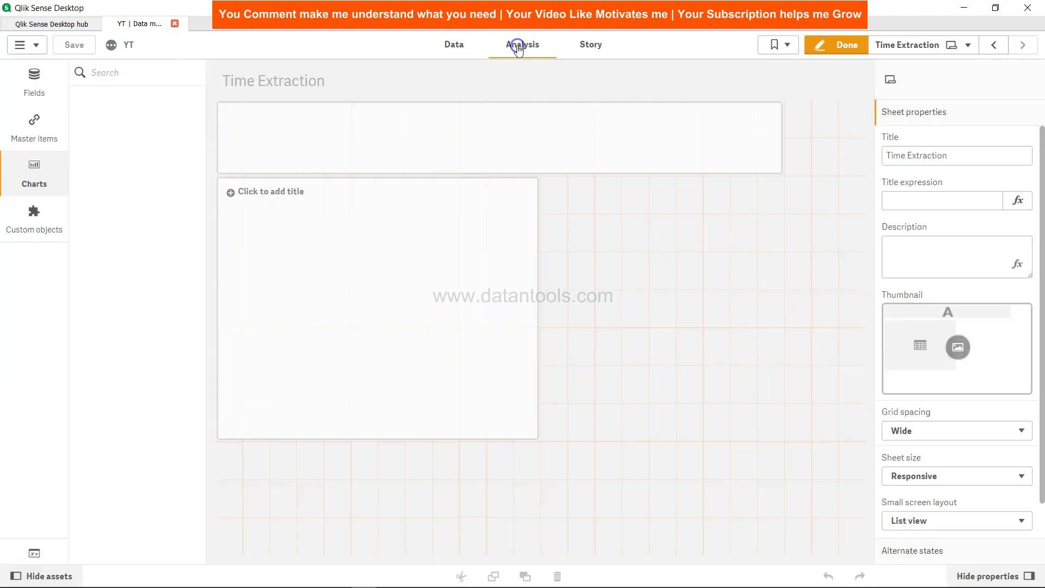
{"action": "left_click", "coordinate": [495, 434]}
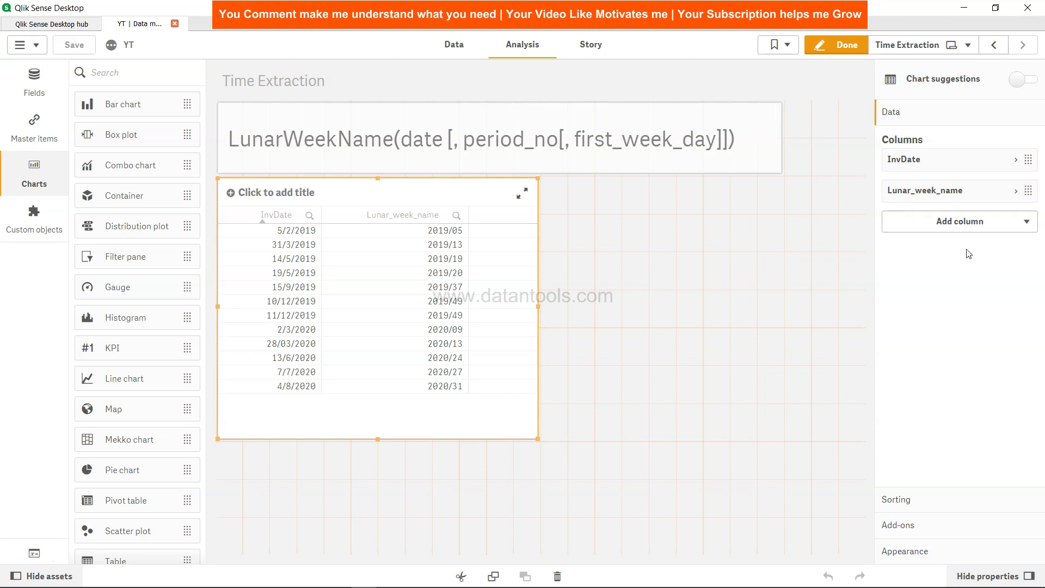
{"action": "left_click", "coordinate": [971, 222]}
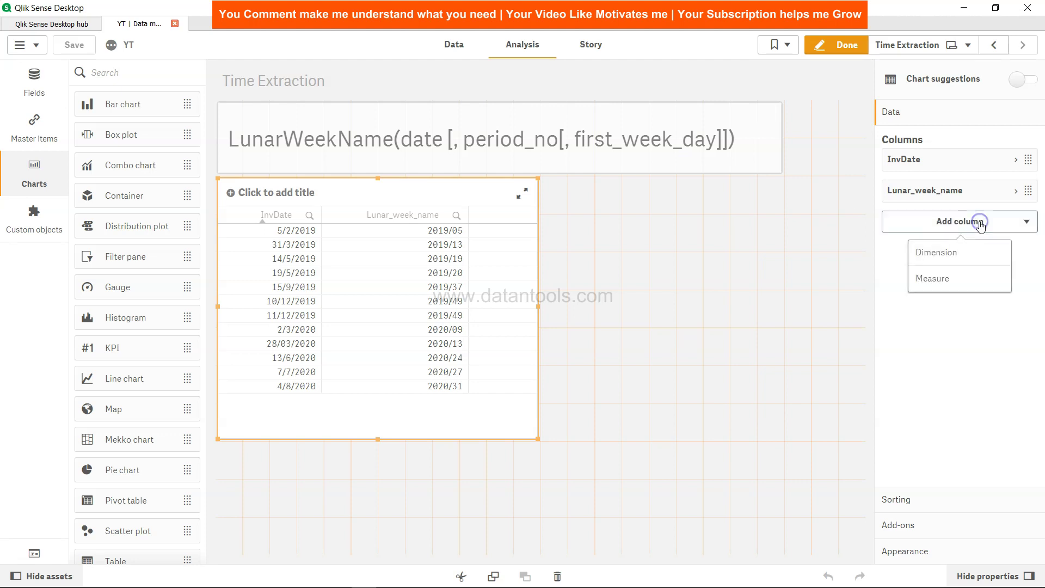
{"action": "left_click", "coordinate": [949, 251]}
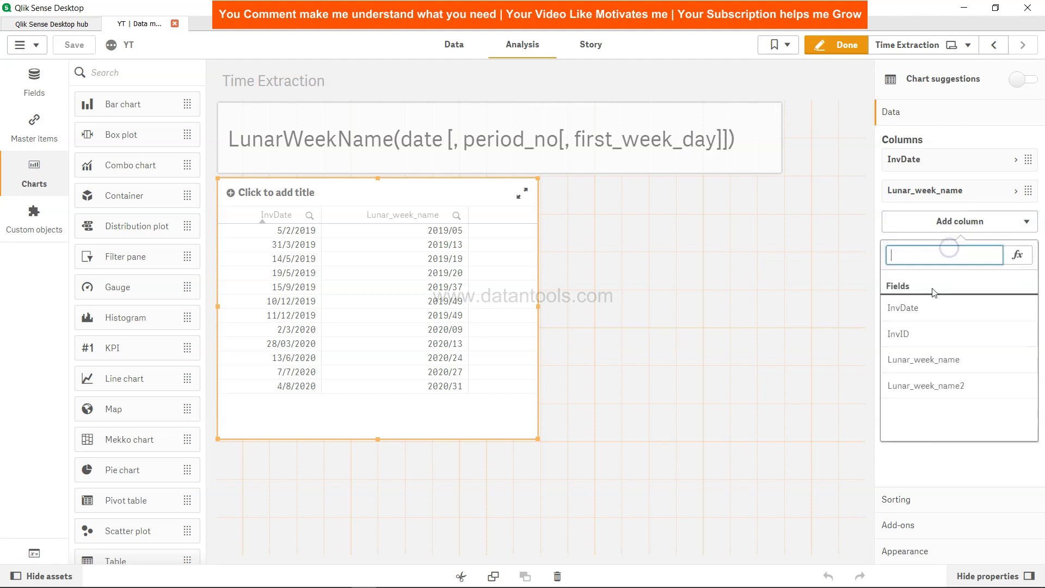
{"action": "left_click", "coordinate": [935, 381]}
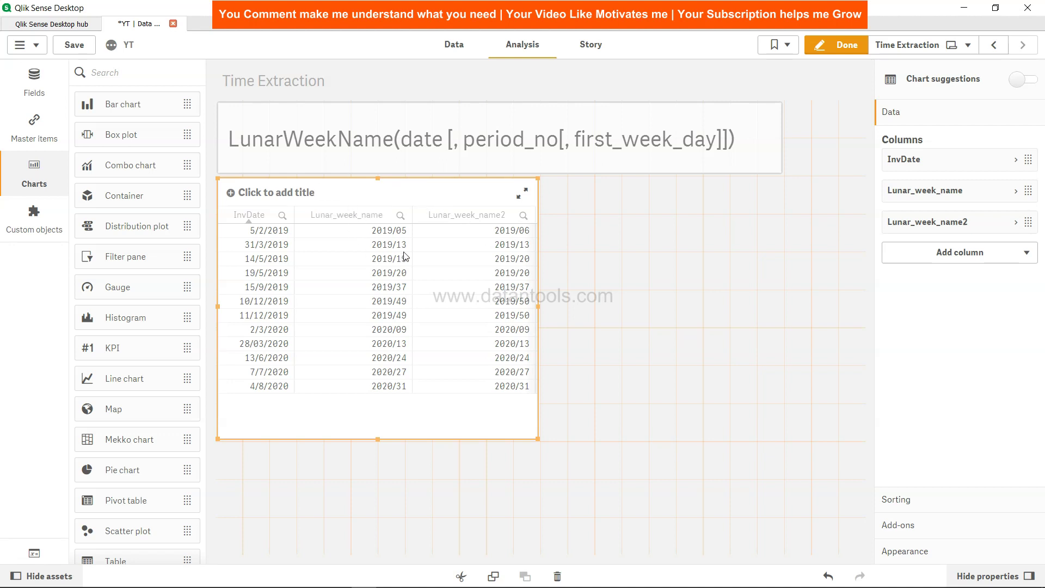
Compare the LunarWeekName call without optional arguments against the one using 0 and 3 in the load script.
{"action": "left_click", "coordinate": [459, 55]}
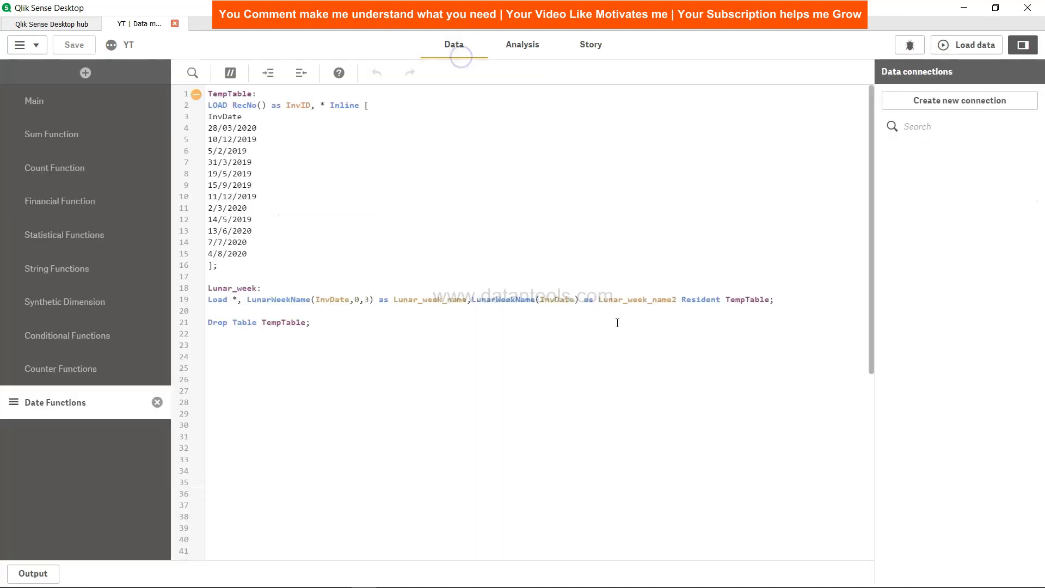
{"action": "left_click_drag", "start_coordinate": [471, 299], "coordinate": [574, 299]}
{"action": "left_click", "coordinate": [576, 299]}
{"action": "left_click_drag", "start_coordinate": [259, 300], "coordinate": [361, 300]}
{"action": "left_click", "coordinate": [366, 299]}
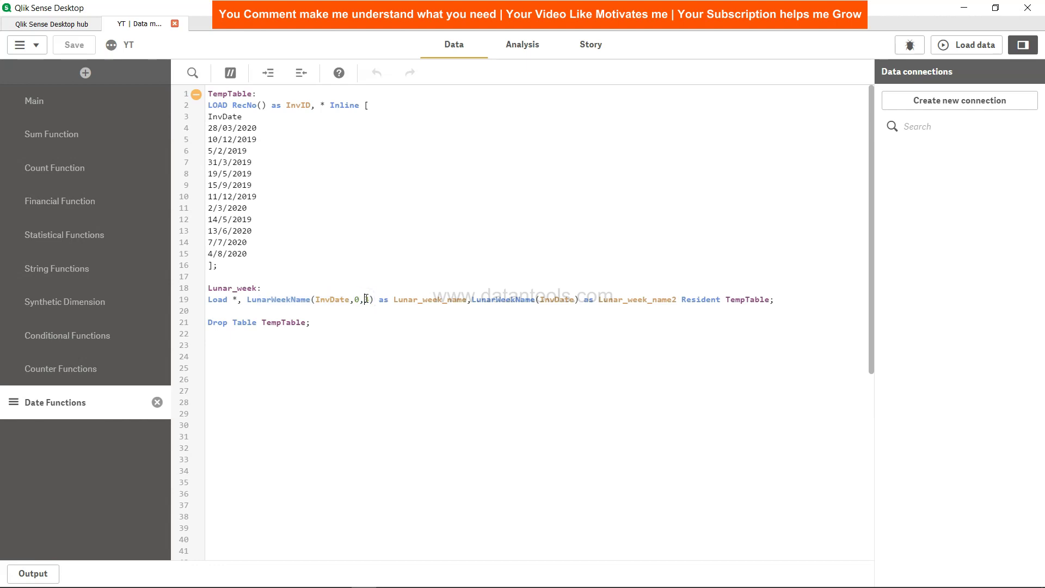